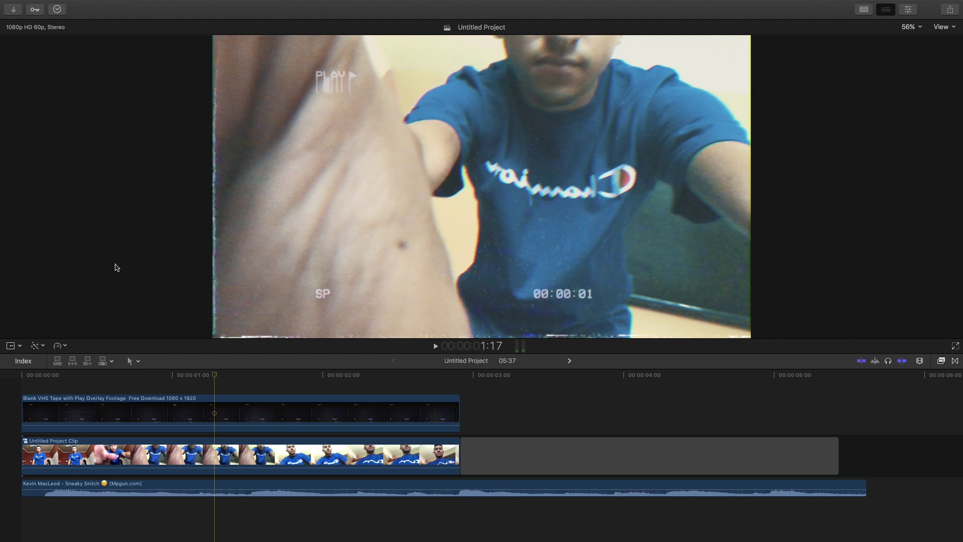
# - Play and scrub the VHS-overlaid cut to the frame where the hand covers the lens
pyautogui.press('j')
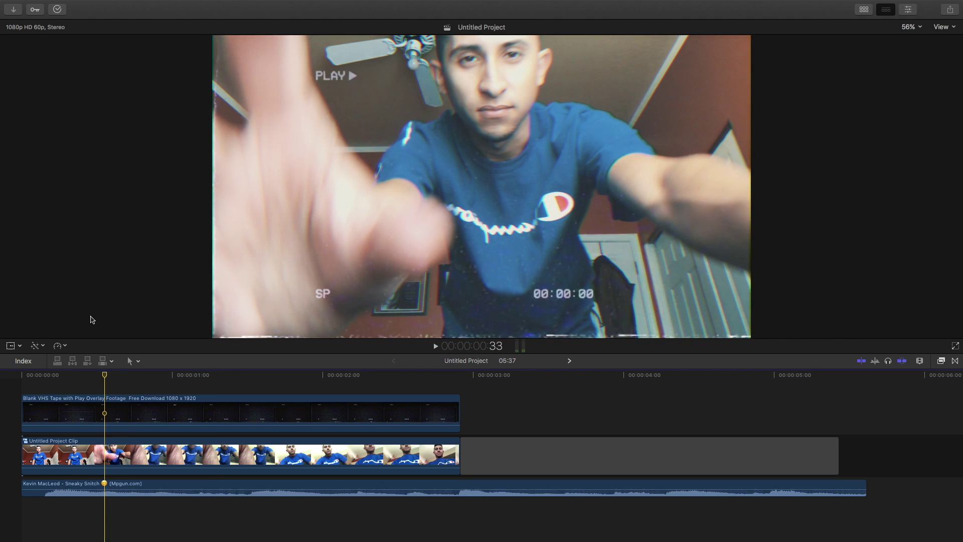
pyautogui.moveTo(104, 375); pyautogui.dragTo(26, 386)
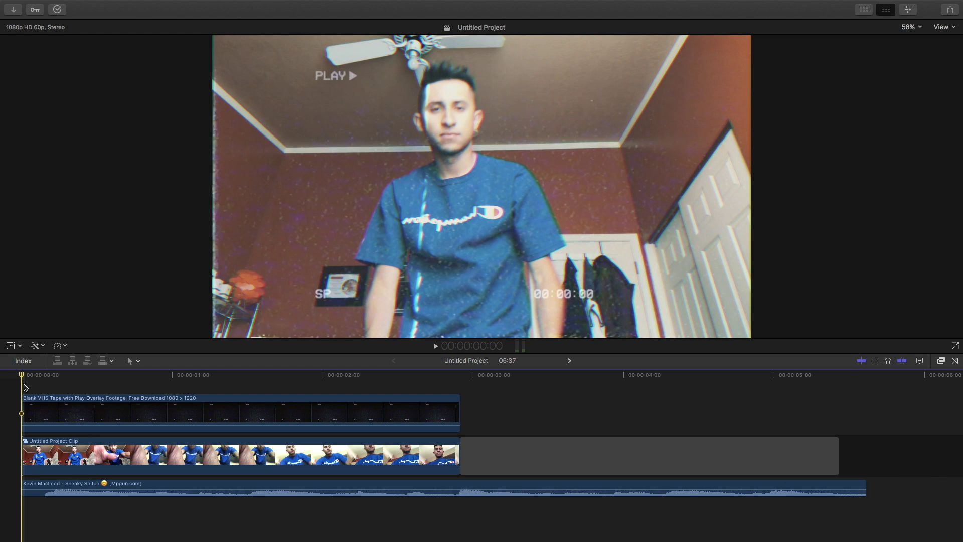
pyautogui.press('space')
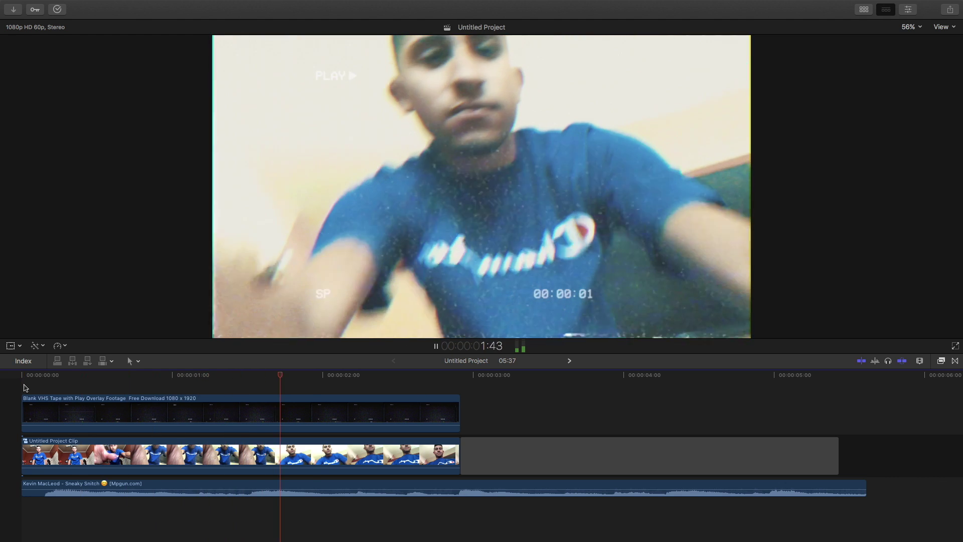
pyautogui.moveTo(26, 382); pyautogui.dragTo(141, 390)
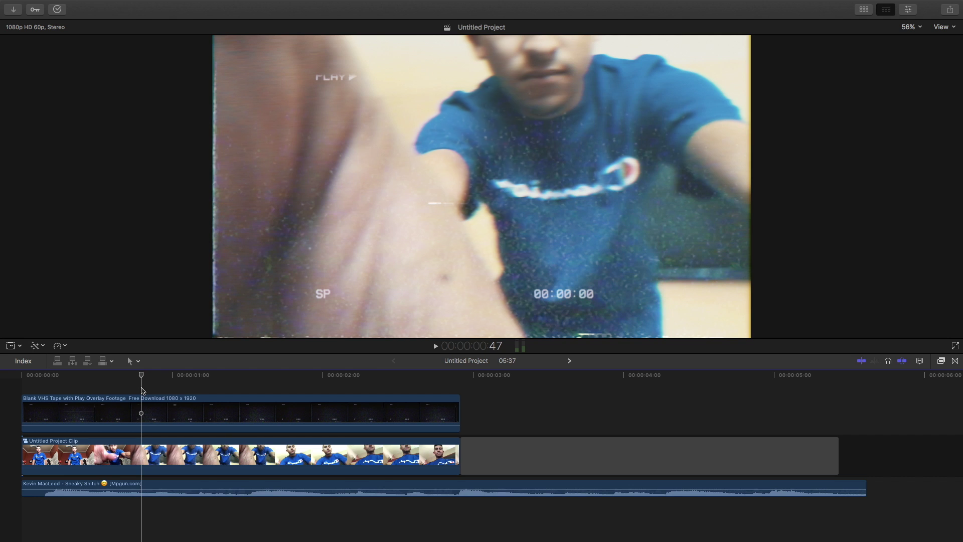
pyautogui.moveTo(142, 390)
pyautogui.mouseDown()
pyautogui.moveTo(133, 389)
pyautogui.moveTo(144, 377)
pyautogui.moveTo(427, 383)
pyautogui.moveTo(80, 388)
pyautogui.moveTo(303, 379)
pyautogui.moveTo(144, 380)
pyautogui.mouseUp()
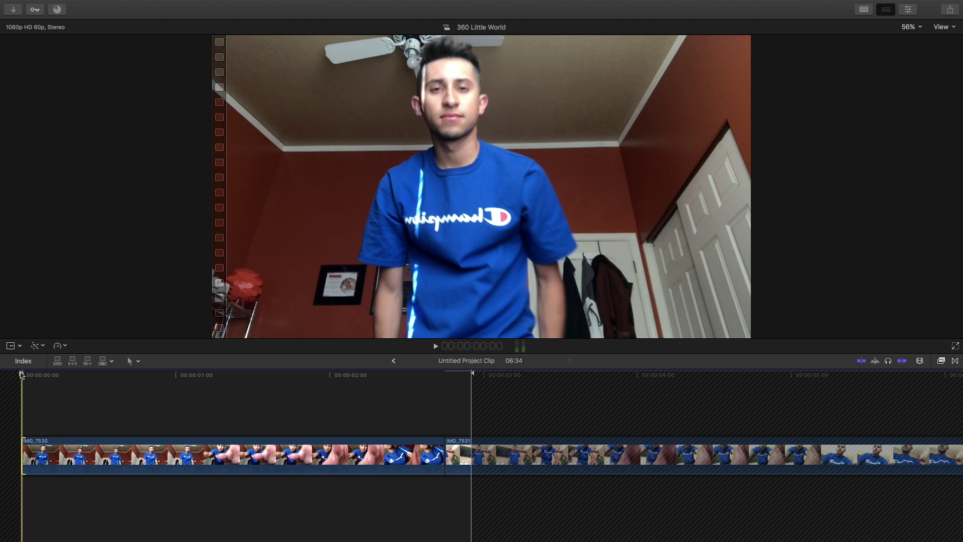
# - Trim 61 frames (48, then 13) off the start of IMG_7530 at the hand's reach
pyautogui.moveTo(22, 375); pyautogui.dragTo(320, 382)
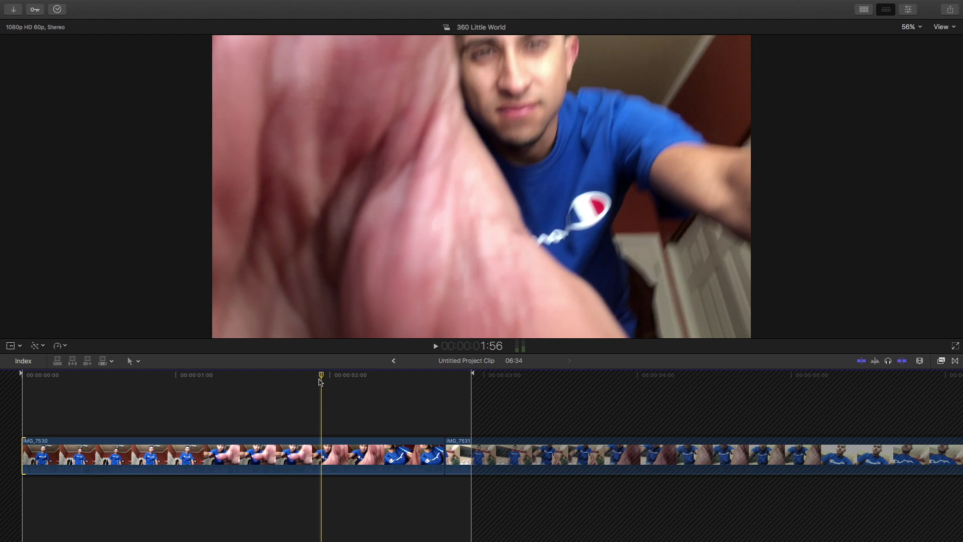
pyautogui.moveTo(320, 382); pyautogui.dragTo(145, 378)
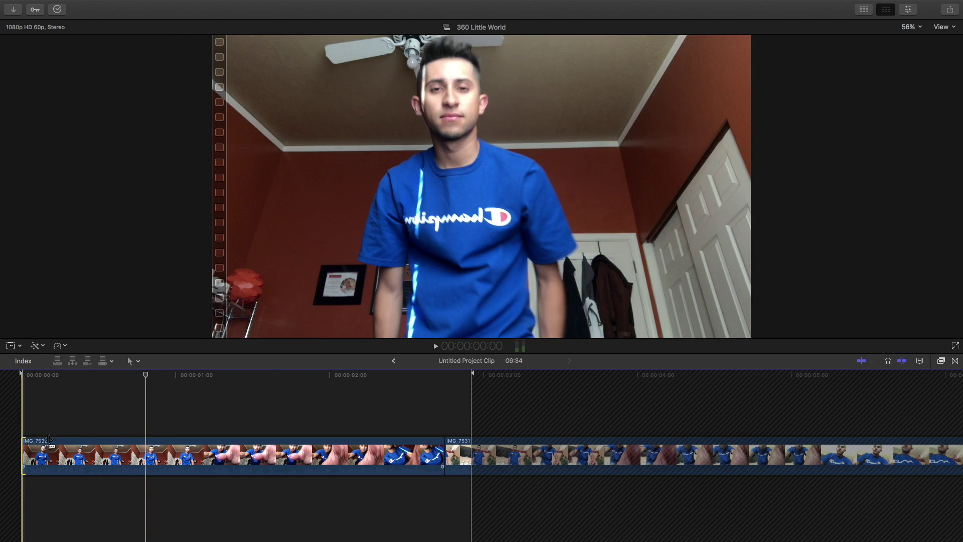
pyautogui.moveTo(23, 442); pyautogui.dragTo(145, 438)
pyautogui.moveTo(191, 376)
pyautogui.mouseDown()
pyautogui.moveTo(247, 376)
pyautogui.moveTo(190, 376)
pyautogui.mouseUp()
pyautogui.moveTo(146, 442); pyautogui.dragTo(178, 441)
# - Shorten IMG_7530's end by 1:06 so IMG_7531 follows sooner
pyautogui.press('space')
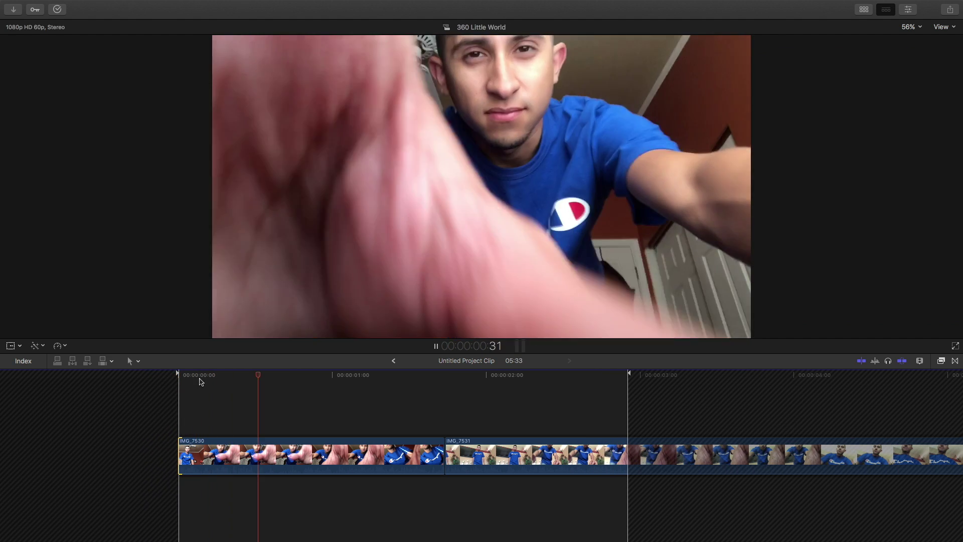
pyautogui.moveTo(263, 376)
pyautogui.mouseDown()
pyautogui.moveTo(293, 376)
pyautogui.moveTo(260, 376)
pyautogui.moveTo(278, 376)
pyautogui.mouseUp()
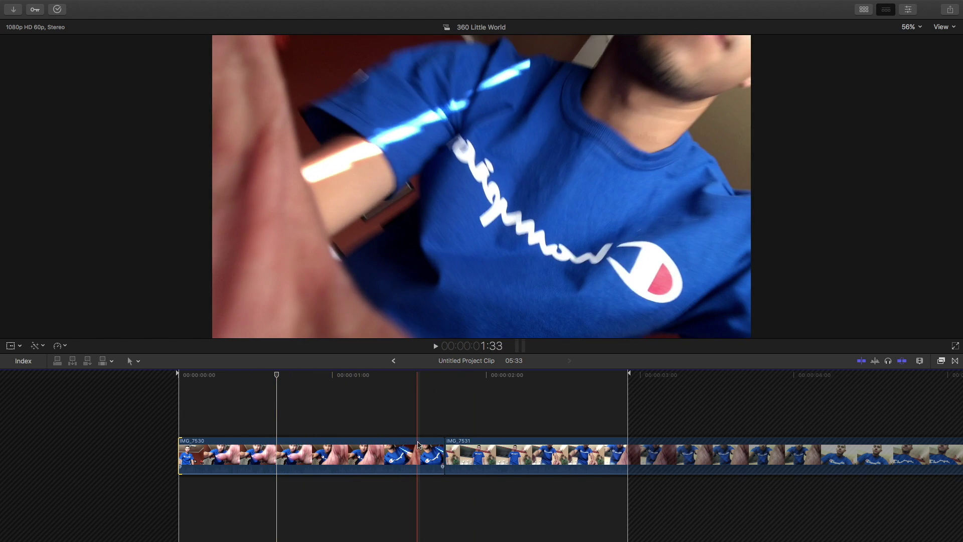
pyautogui.moveTo(444, 451); pyautogui.dragTo(275, 445)
# - Select IMG_7531 and IMG_7530 and scrub around their cut to locate the reach
pyautogui.click(288, 443)
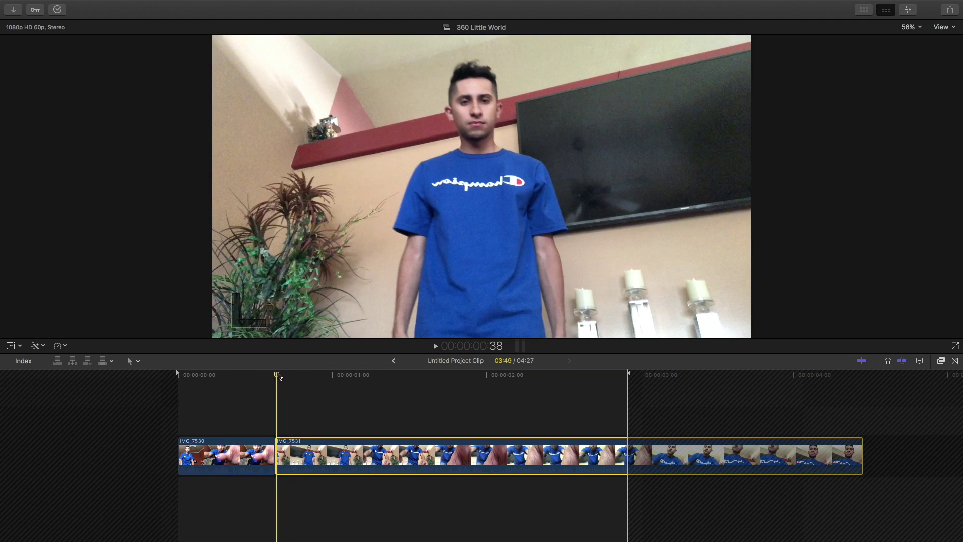
pyautogui.moveTo(294, 372); pyautogui.dragTo(485, 377)
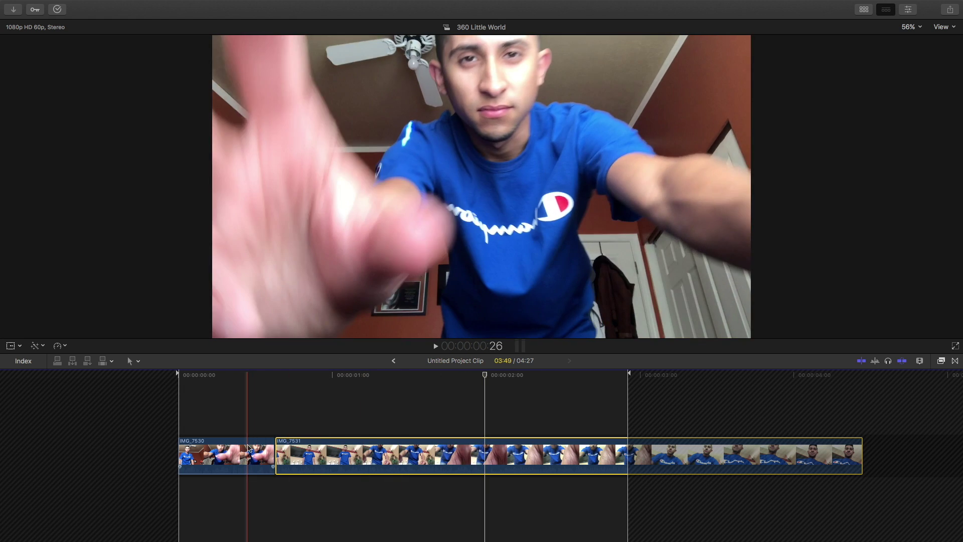
pyautogui.click(249, 453)
pyautogui.click(275, 376)
pyautogui.moveTo(275, 377); pyautogui.dragTo(301, 379)
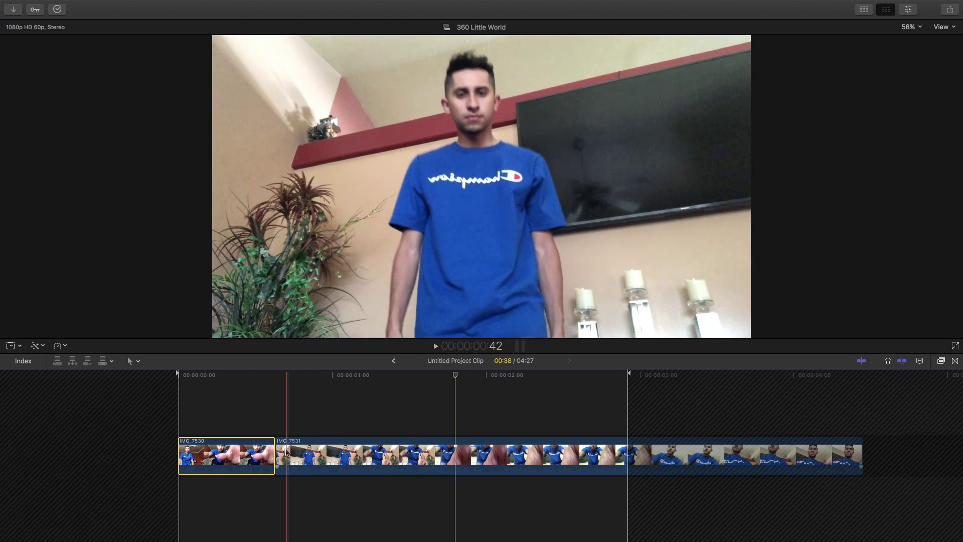
# - Move the IMG_7530/IMG_7531 edit point later so the cut lands mid-reach, then play it back
pyautogui.moveTo(275, 447); pyautogui.dragTo(460, 441)
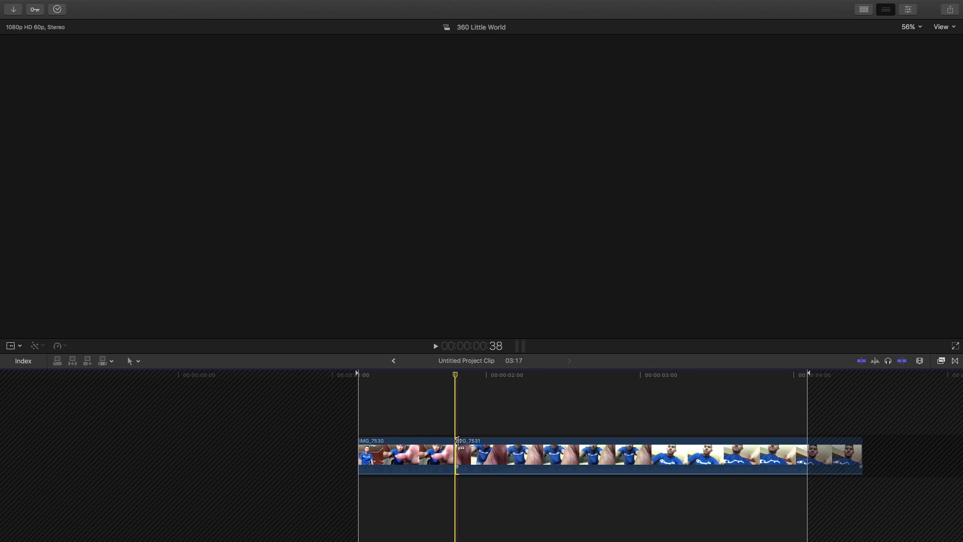
pyautogui.press('space')
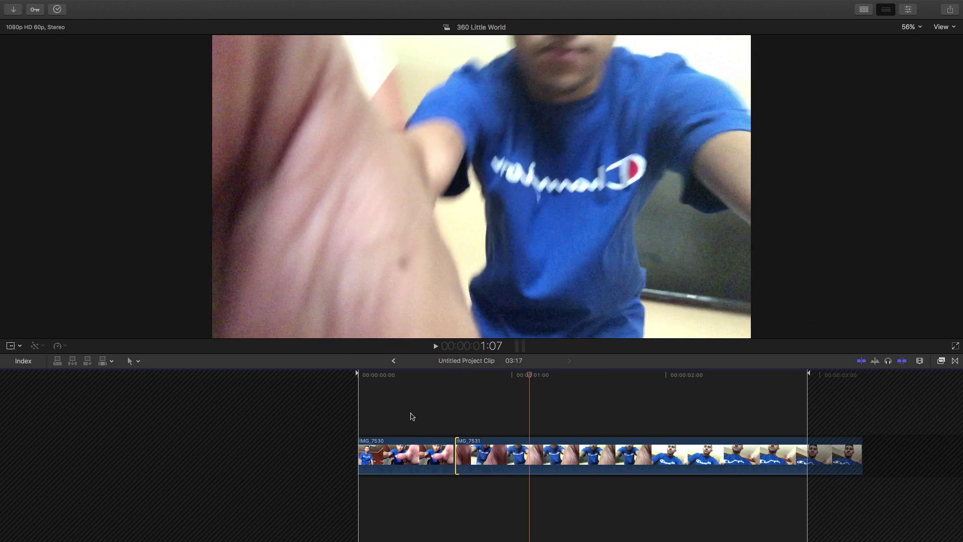
pyautogui.click(437, 379)
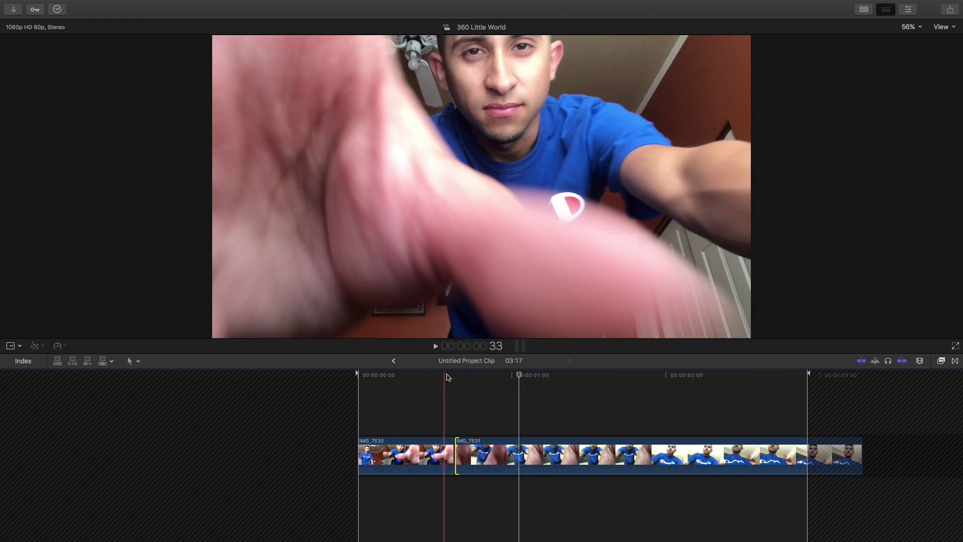
pyautogui.press('space')
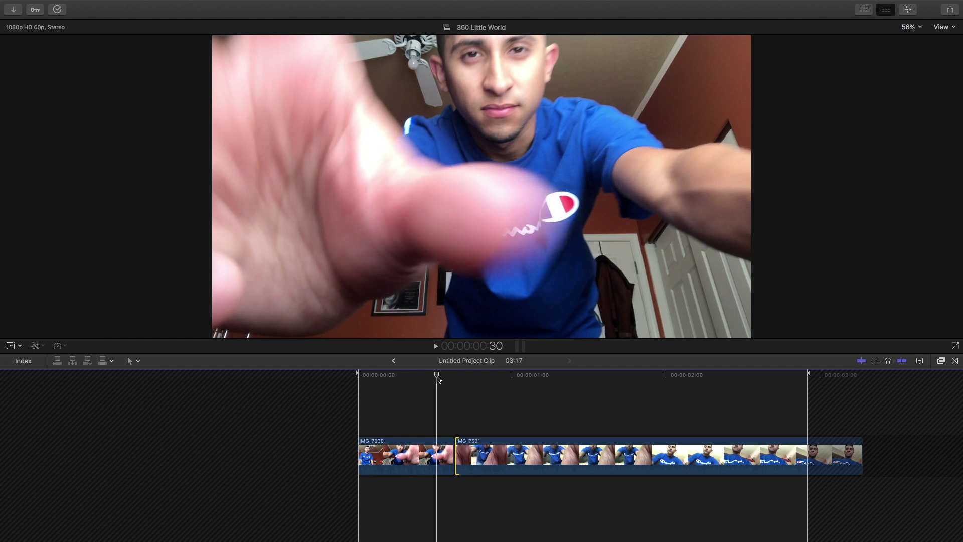
pyautogui.moveTo(441, 378); pyautogui.dragTo(694, 378)
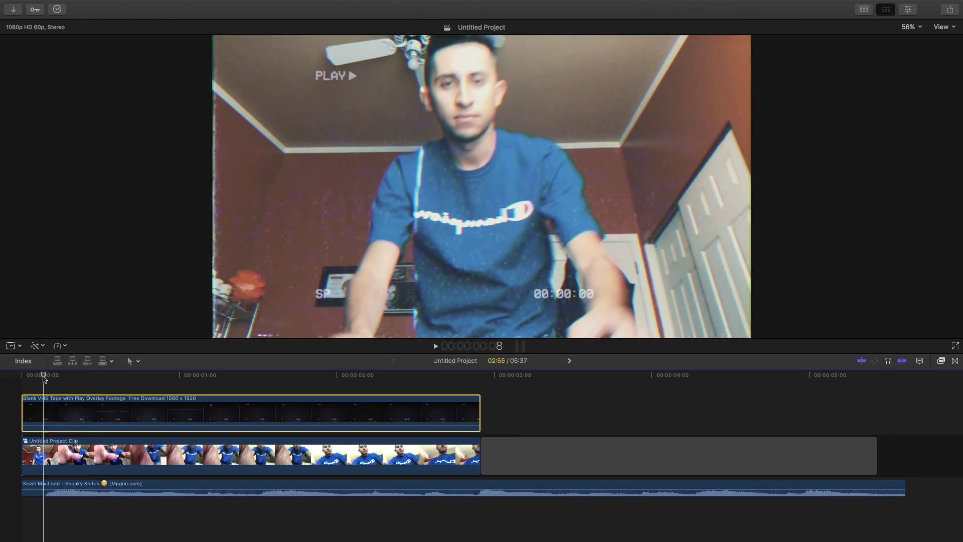
# - Play and scrub the Untitled Project from the start to check the hand-reach cut under the VHS overlay
pyautogui.click(187, 376)
pyautogui.press('space')
pyautogui.moveTo(187, 376); pyautogui.dragTo(12, 378)
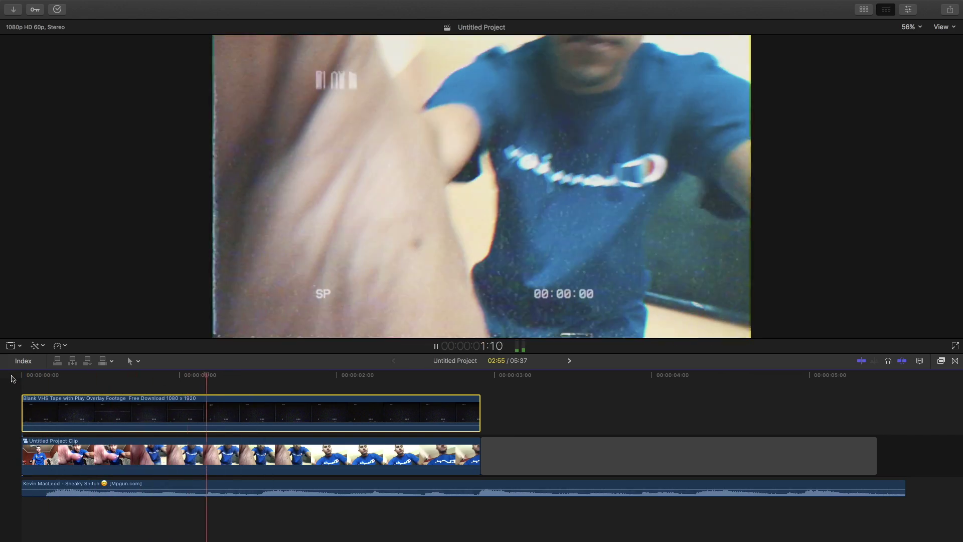
pyautogui.moveTo(421, 376); pyautogui.dragTo(149, 377)
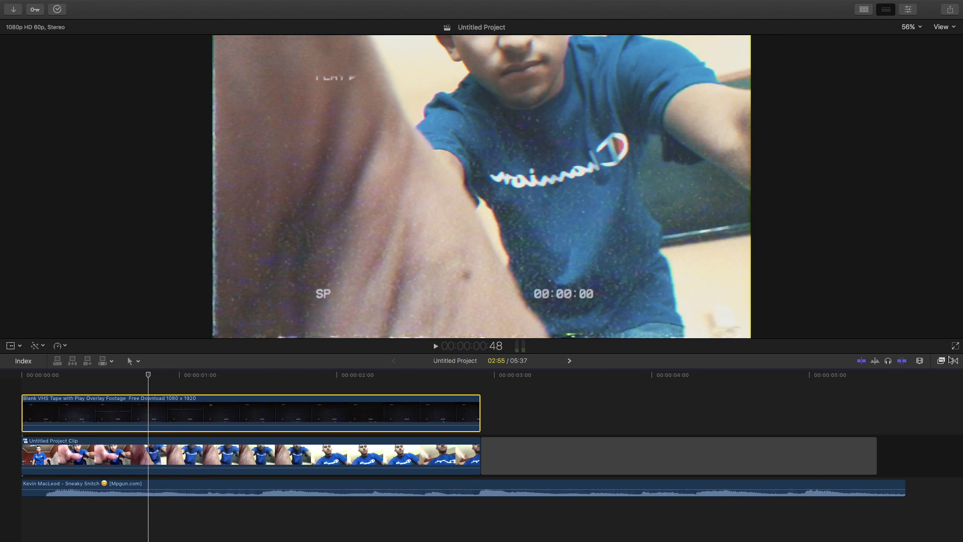
pyautogui.click(941, 361)
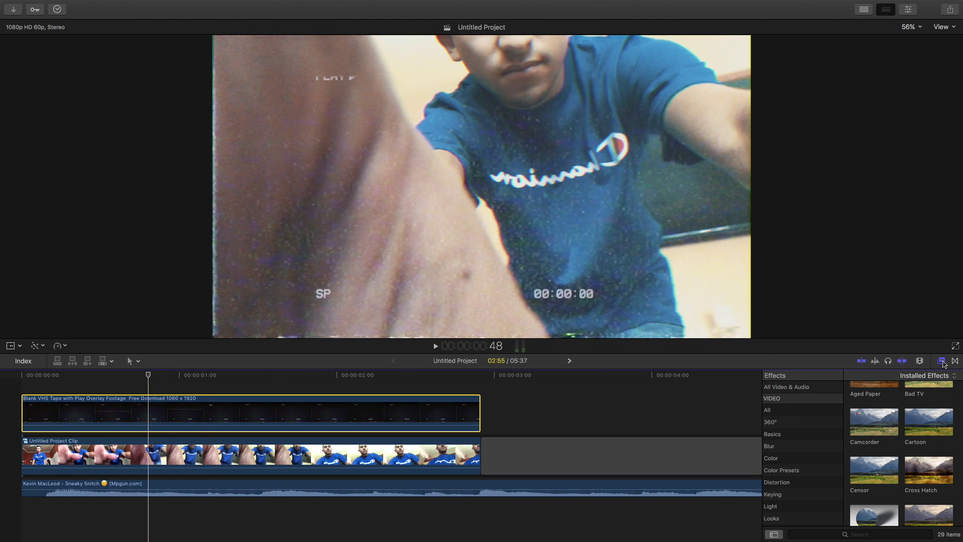
pyautogui.click(941, 361)
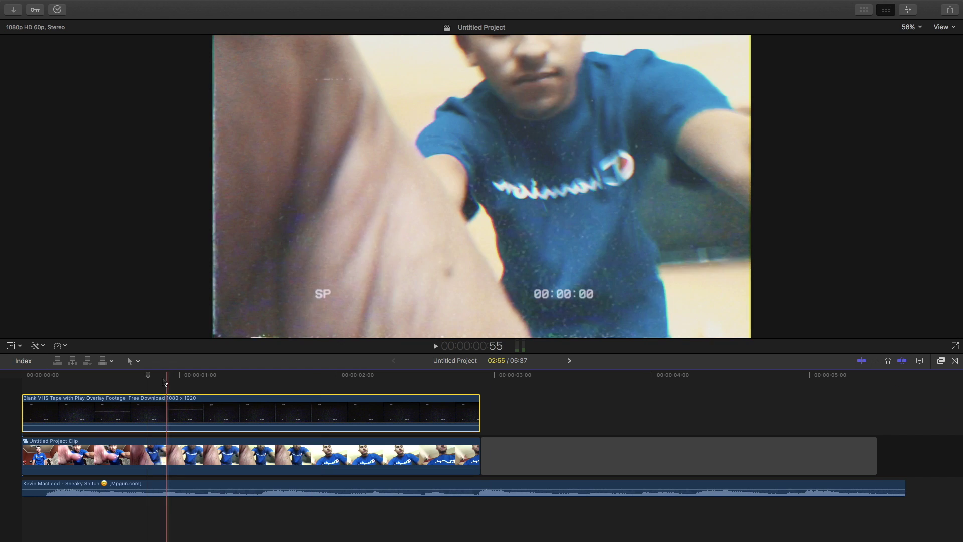
pyautogui.click(91, 376)
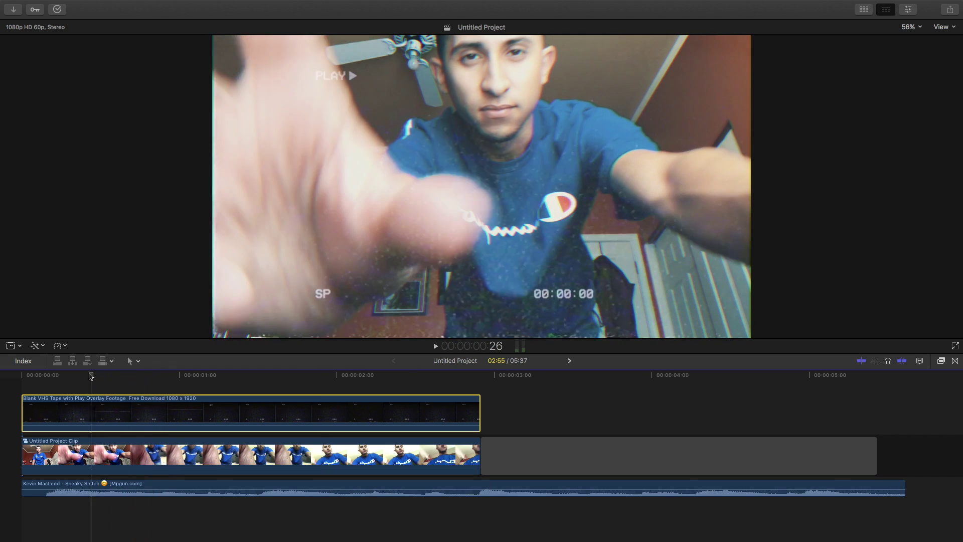
pyautogui.moveTo(91, 376); pyautogui.dragTo(86, 377)
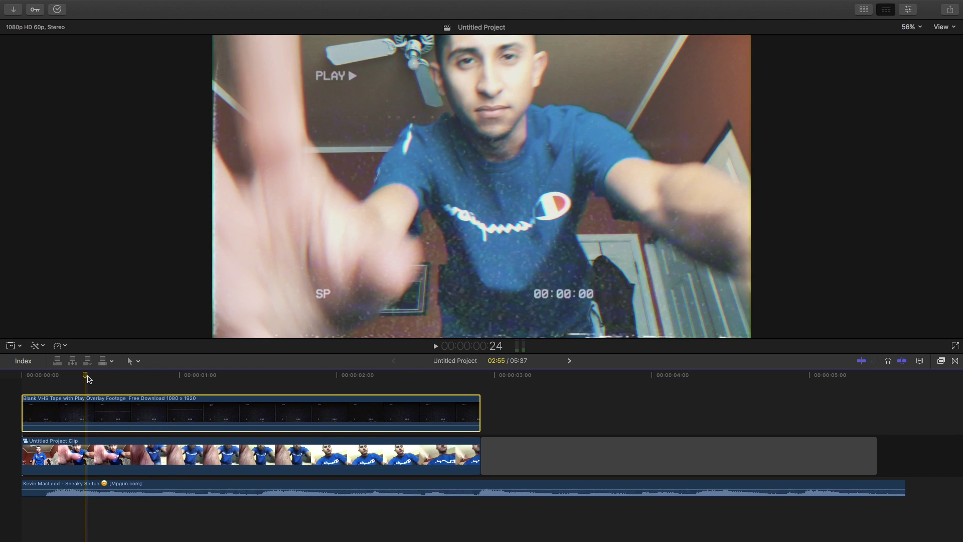
pyautogui.moveTo(91, 378); pyautogui.dragTo(16, 371)
pyautogui.press('space')
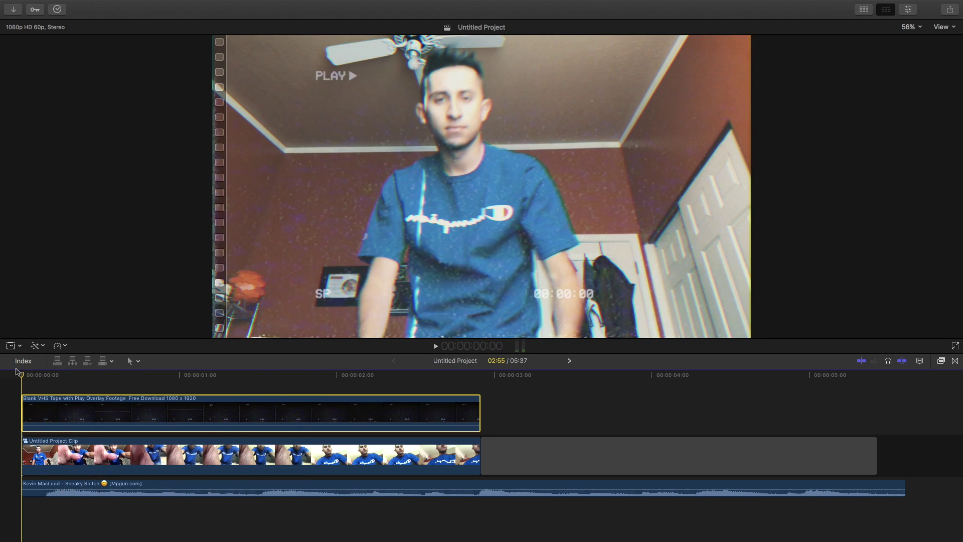